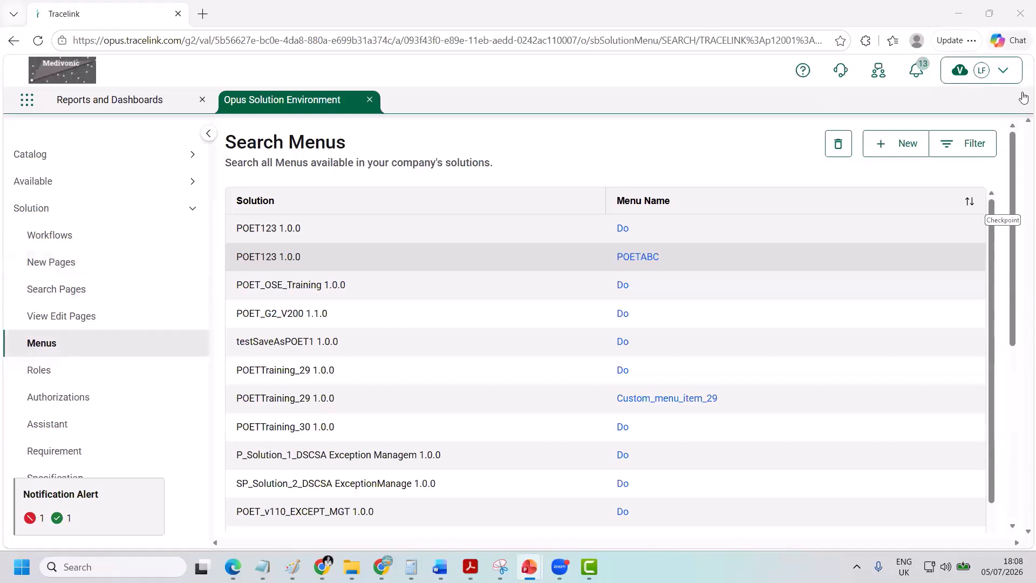
Filter the menus by the name External_Manufacturing_Menu and open the matching menu's details.
{"action": "left_click", "coordinate": [977, 144]}
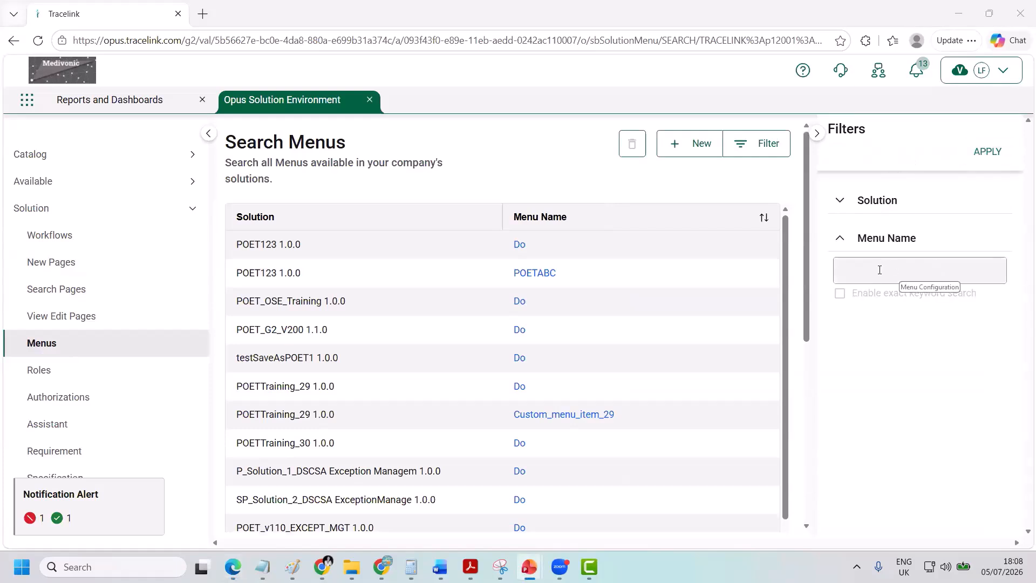
{"action": "left_click", "coordinate": [879, 270]}
{"action": "right_click", "coordinate": [879, 269]}
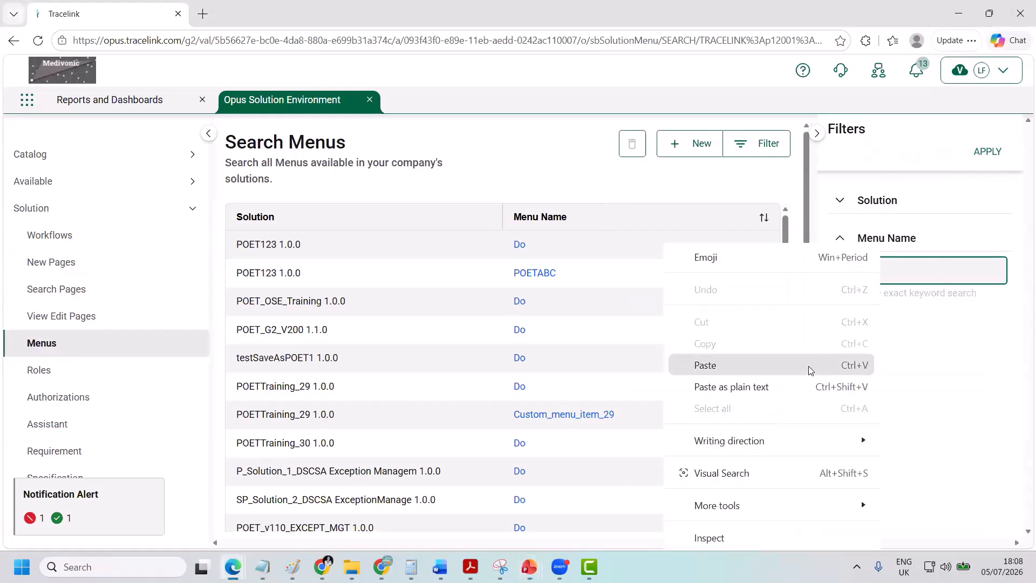
{"action": "left_click", "coordinate": [808, 365]}
{"action": "left_click", "coordinate": [983, 153]}
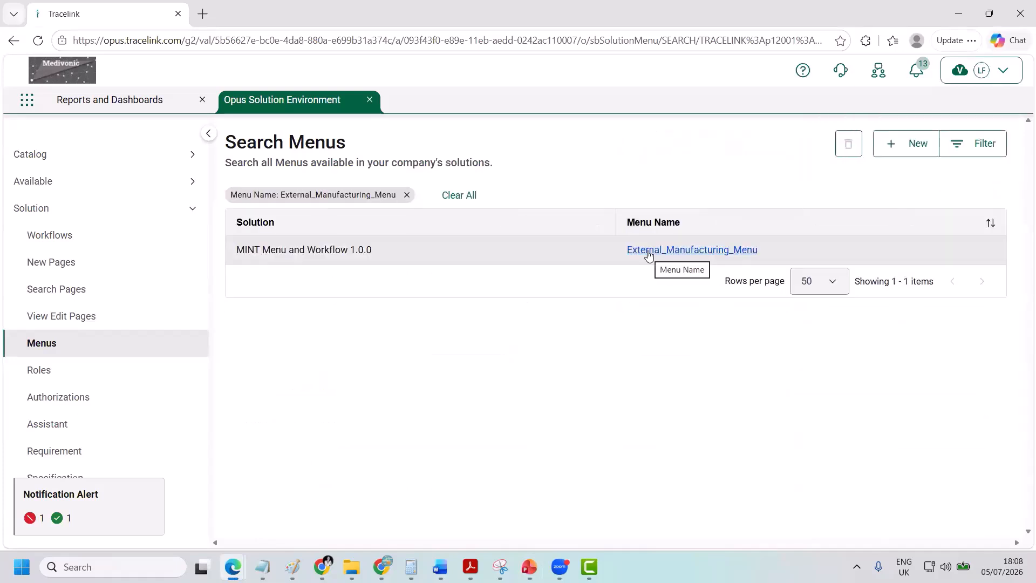
{"action": "left_click", "coordinate": [649, 250]}
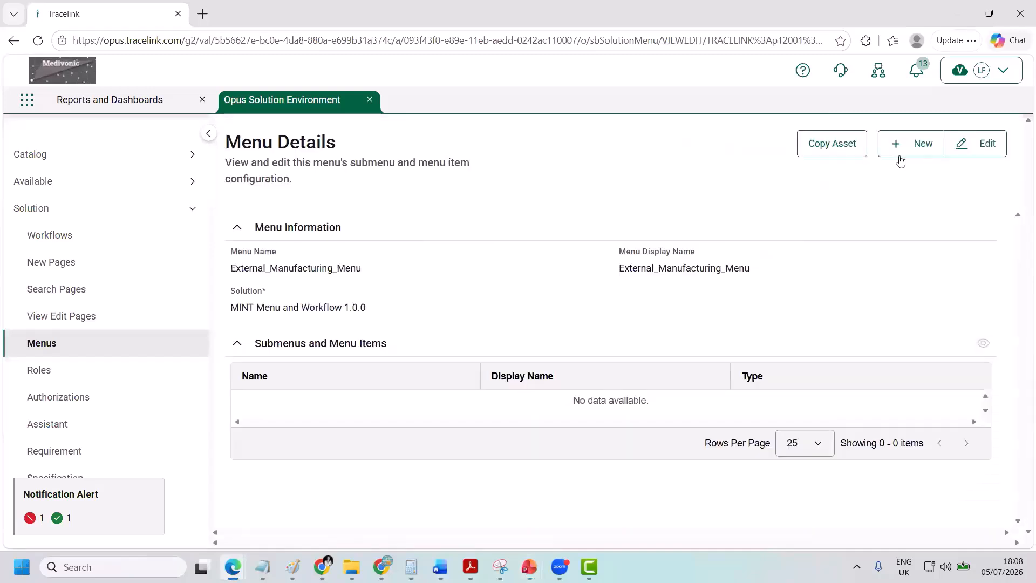
Edit the menu and start a new entry of type Submenu with the name Transactions_External_Manufacturing.
{"action": "left_click", "coordinate": [969, 156]}
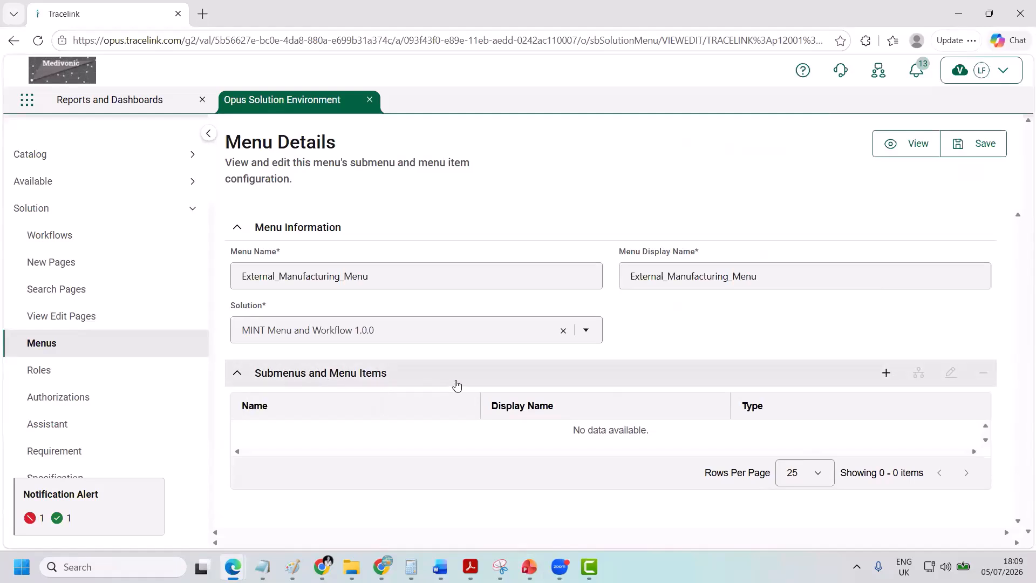
{"action": "left_click", "coordinate": [885, 374]}
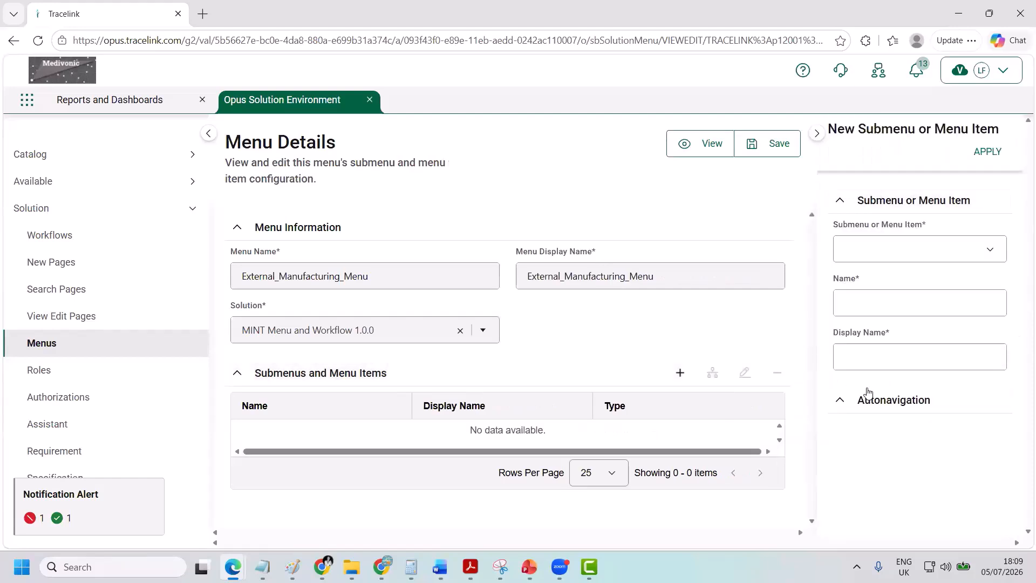
{"action": "left_click", "coordinate": [904, 252]}
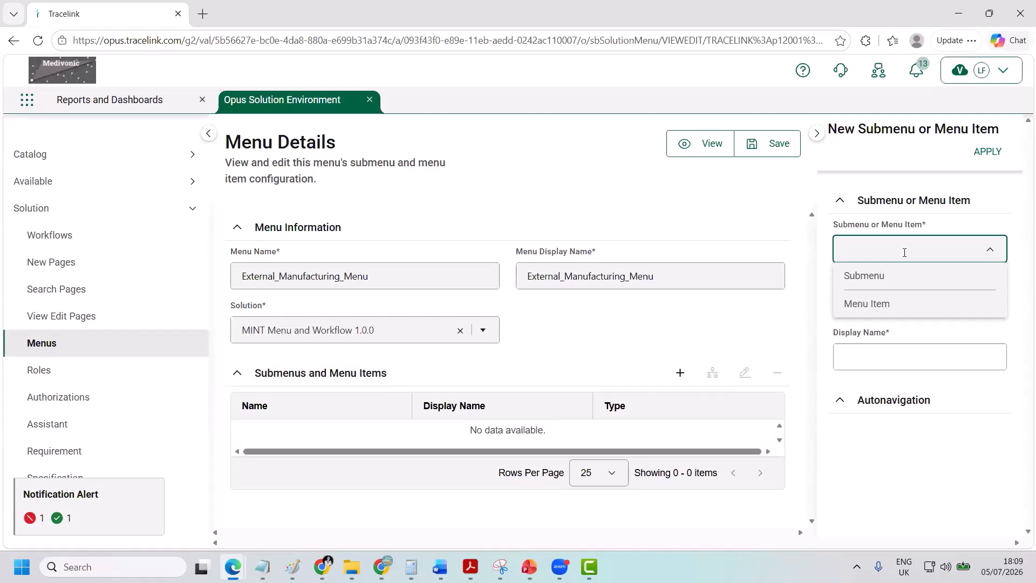
{"action": "left_click", "coordinate": [884, 276]}
{"action": "left_click", "coordinate": [893, 303]}
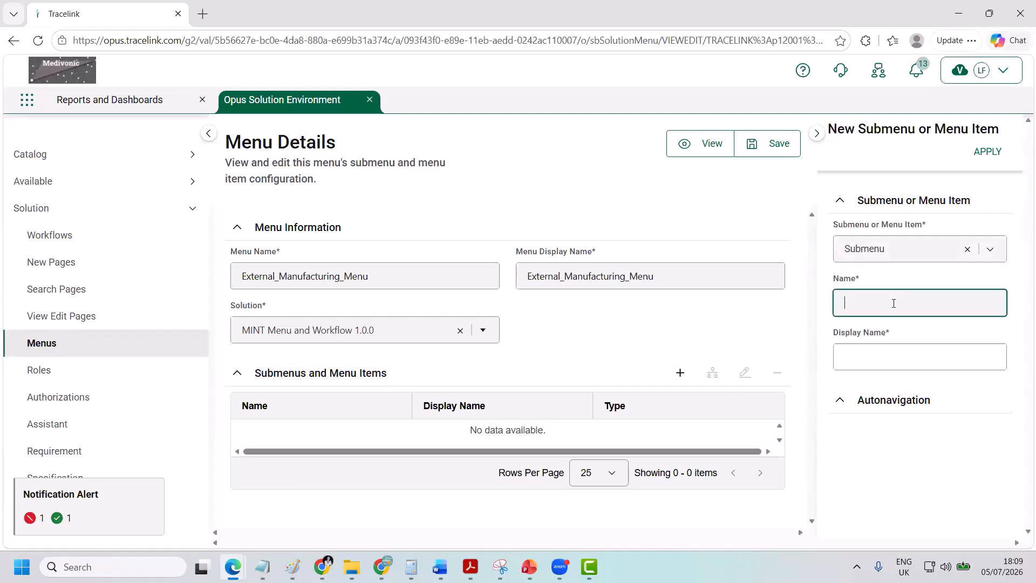
{"action": "key", "text": "ctrl+v"}
{"action": "left_click", "coordinate": [918, 441]}
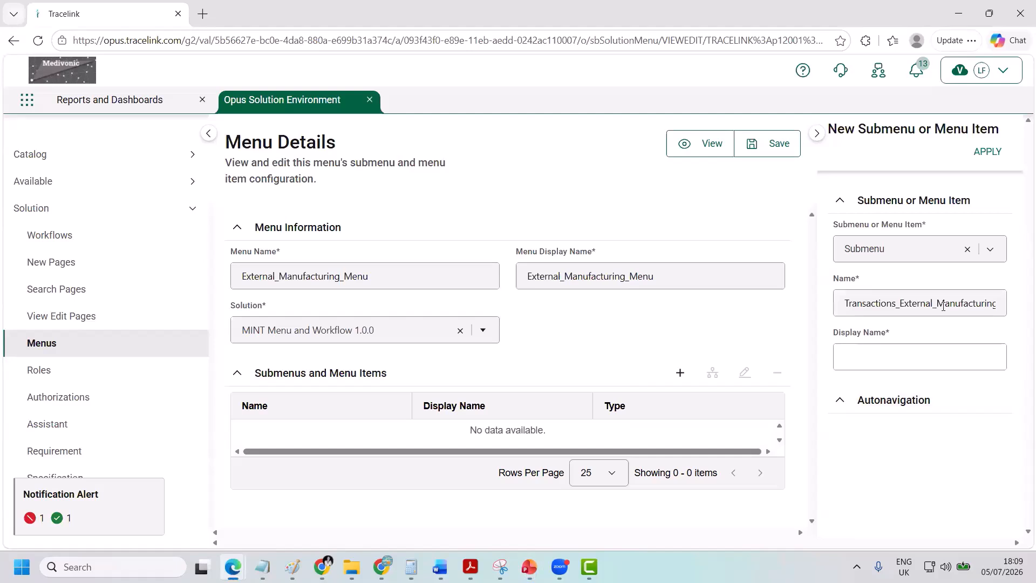
Set the submenu's display name to Transactions_External_Manufacturing, apply the entry and save the menu.
{"action": "left_click", "coordinate": [844, 355]}
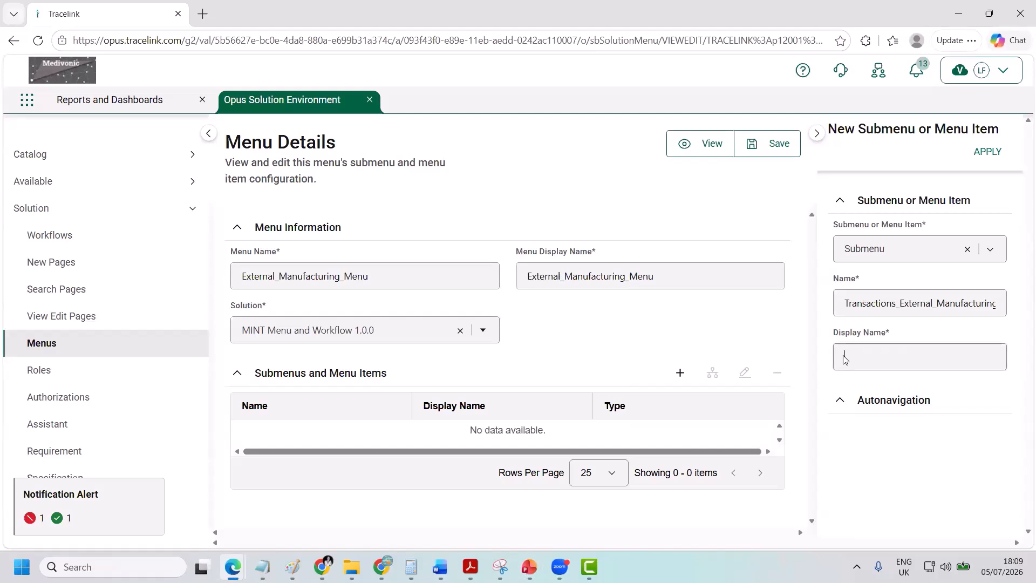
{"action": "right_click", "coordinate": [845, 355]}
{"action": "key", "text": "ctrl+v"}
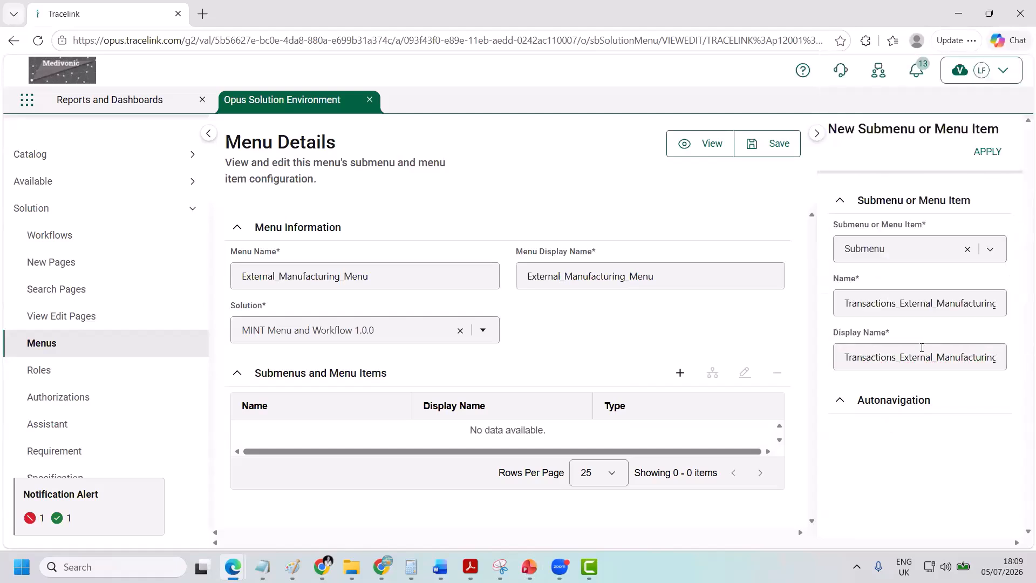
{"action": "left_click", "coordinate": [983, 153]}
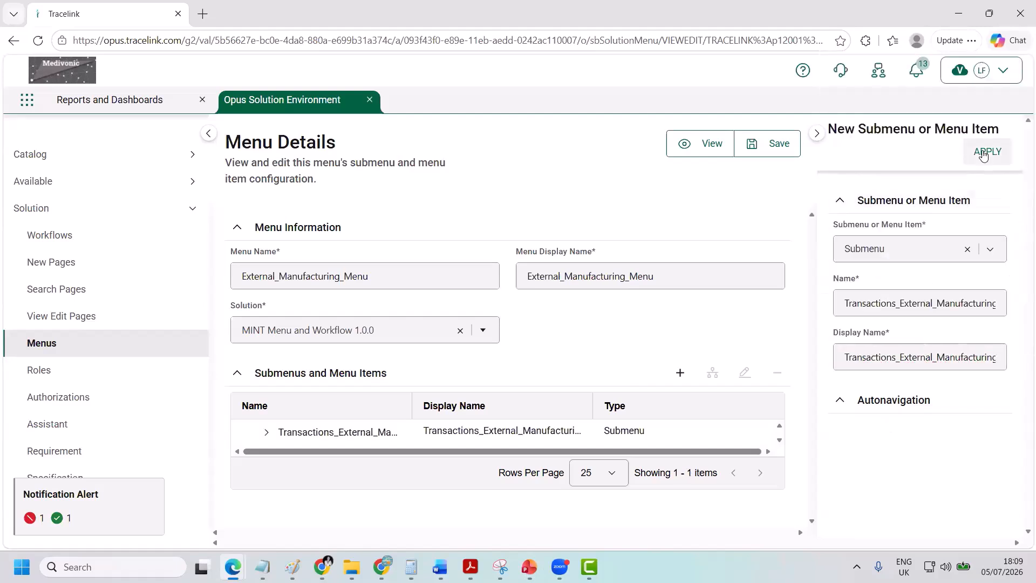
{"action": "left_click", "coordinate": [780, 145]}
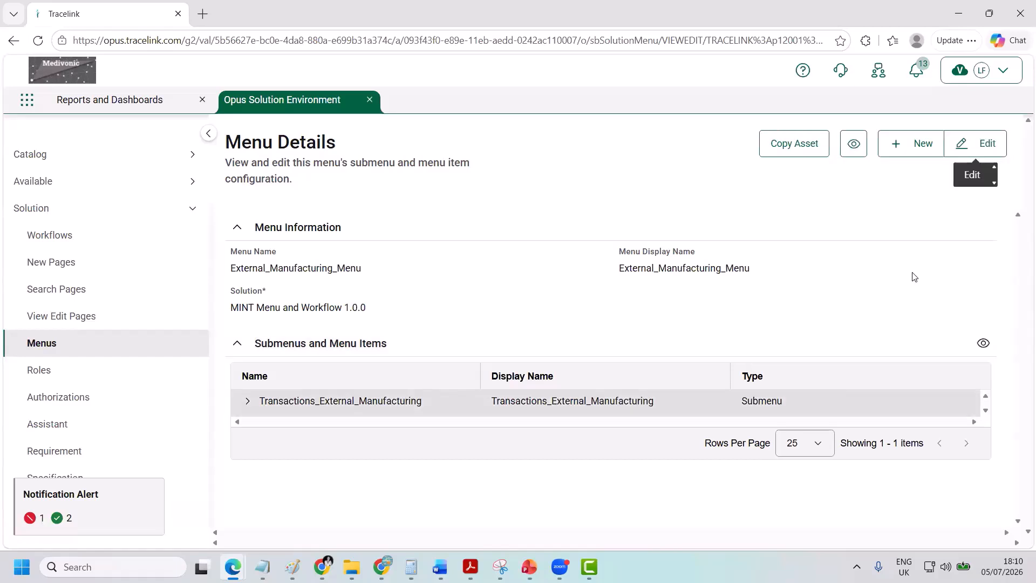
Reopen the menu for editing and review the settings of the Transactions_External_Manufacturing submenu.
{"action": "left_click", "coordinate": [970, 149]}
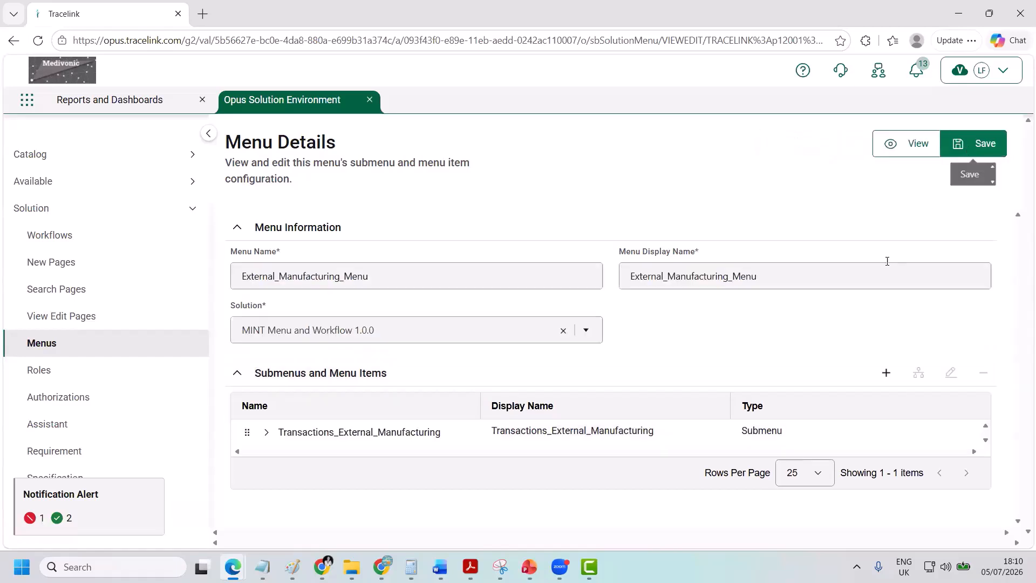
{"action": "left_click", "coordinate": [852, 430]}
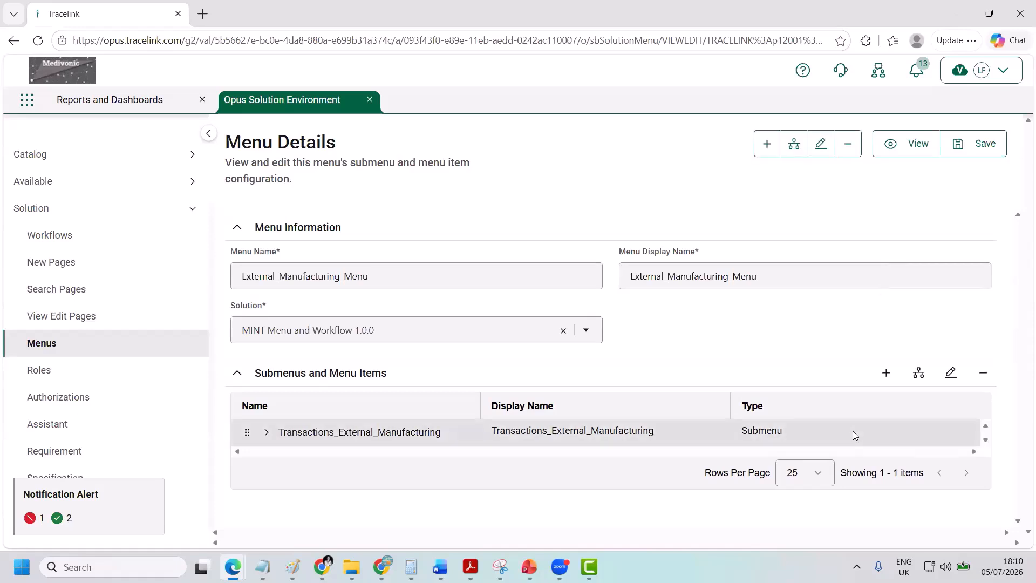
{"action": "left_click", "coordinate": [949, 373]}
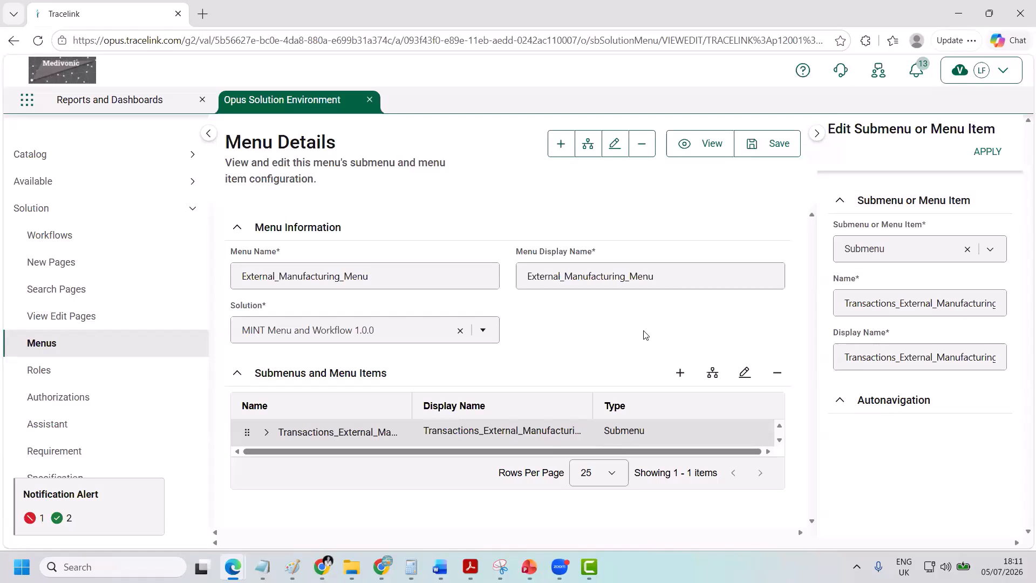
{"action": "left_click", "coordinate": [625, 439]}
{"action": "left_click", "coordinate": [635, 441]}
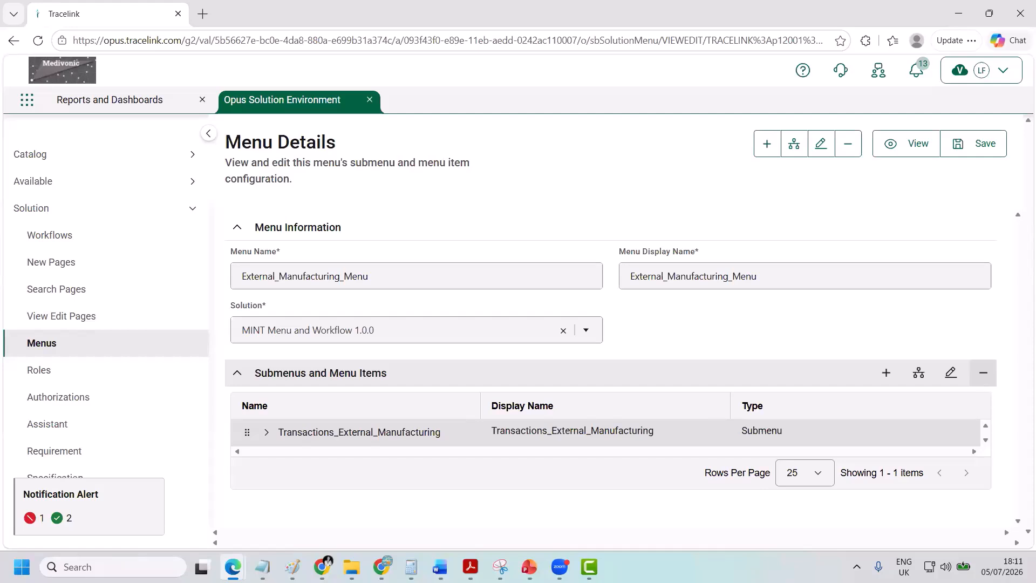
With the Transactions_External_Manufacturing submenu selected, start a new Menu Item named Transactions_of_Renderico and fill in its display name.
{"action": "key", "text": "alt+Tab"}
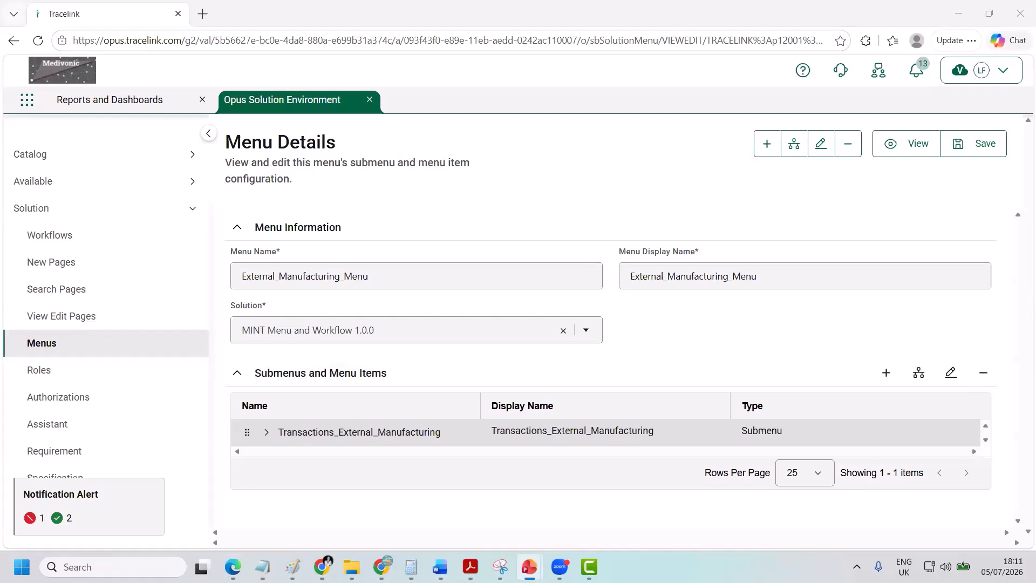
{"action": "left_click", "coordinate": [800, 437]}
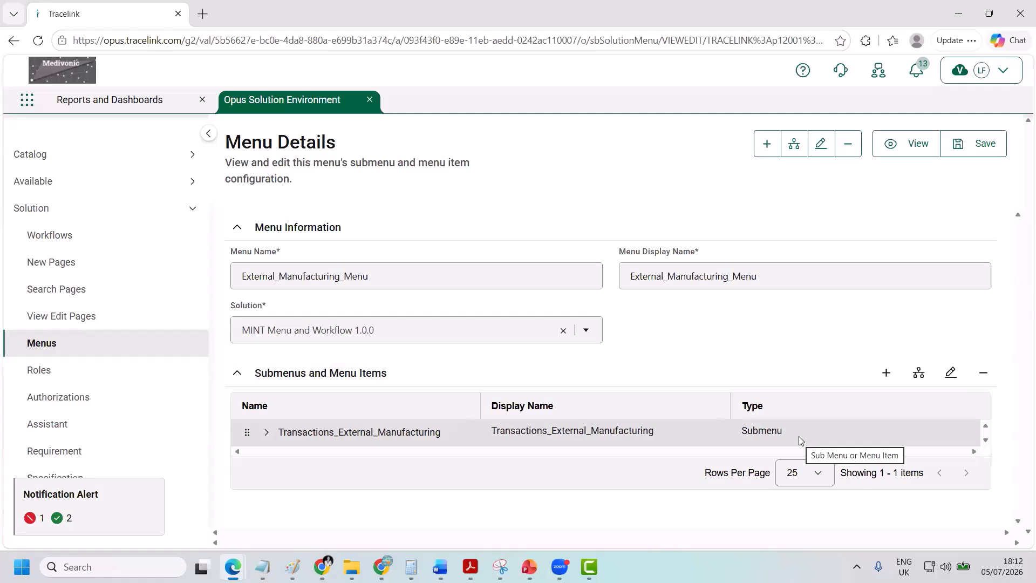
{"action": "left_click", "coordinate": [887, 376]}
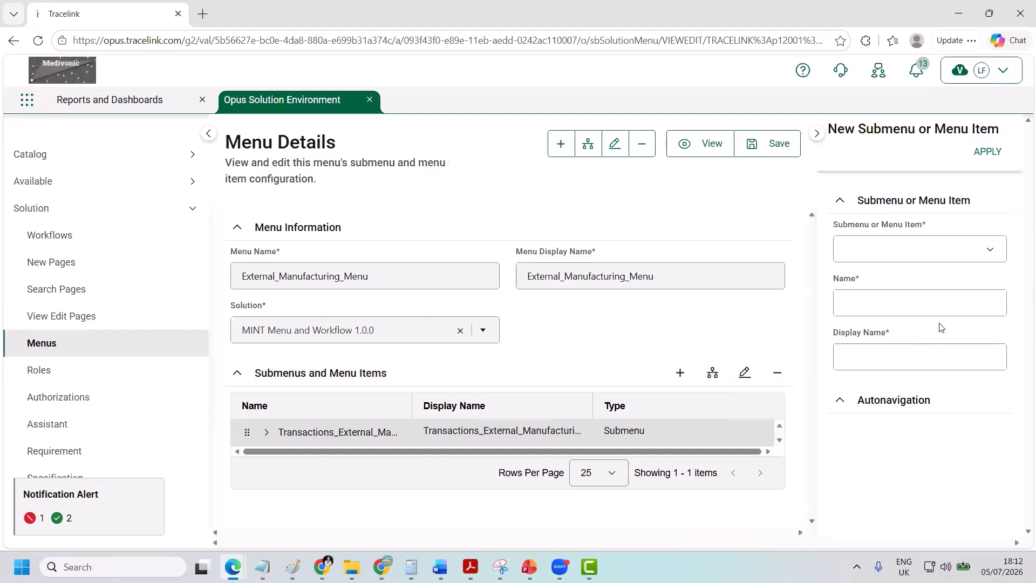
{"action": "left_click", "coordinate": [944, 252]}
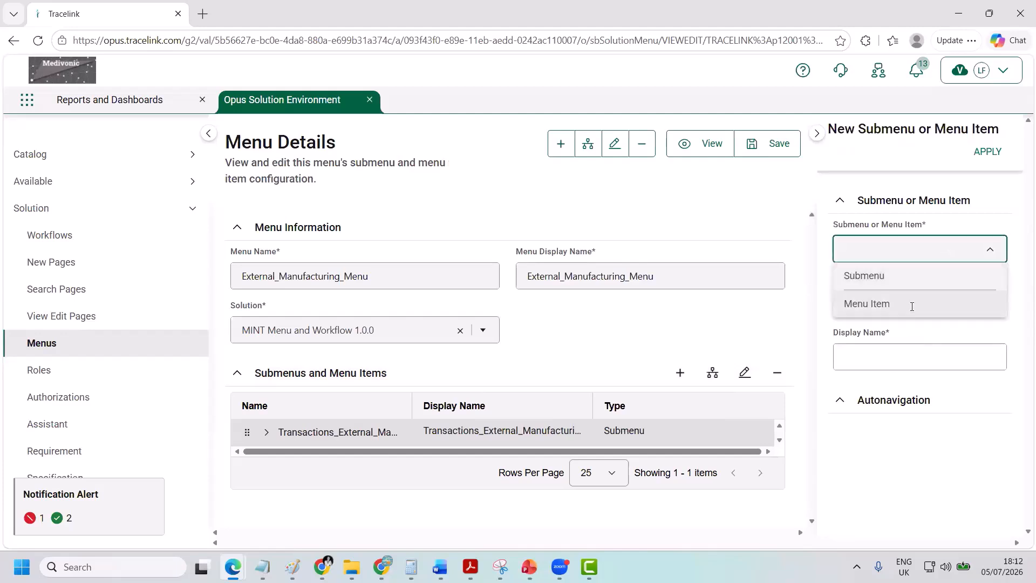
{"action": "left_click", "coordinate": [911, 303]}
{"action": "left_click", "coordinate": [911, 303]}
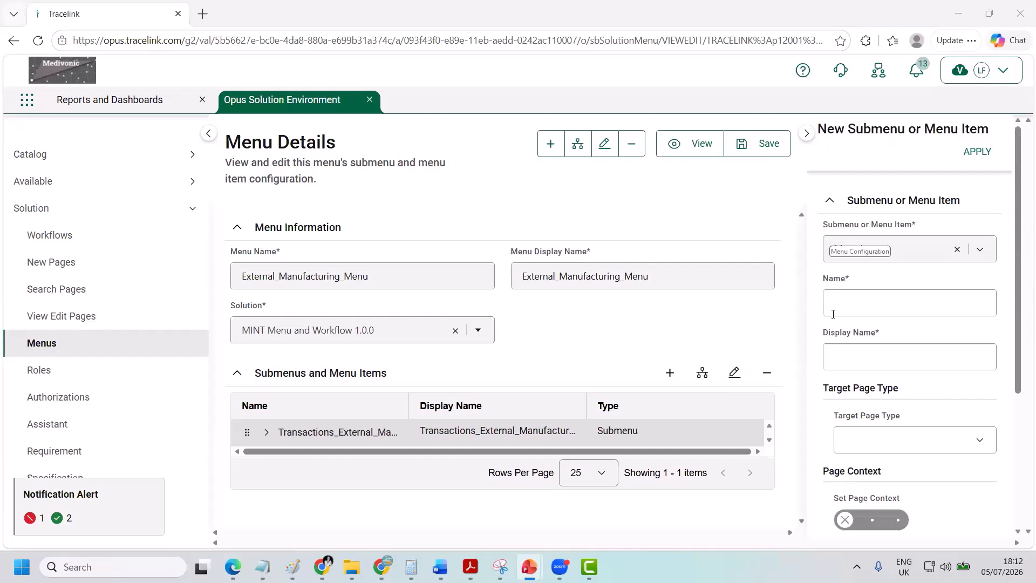
{"action": "type", "text": "Transactions_of_Renderico"}
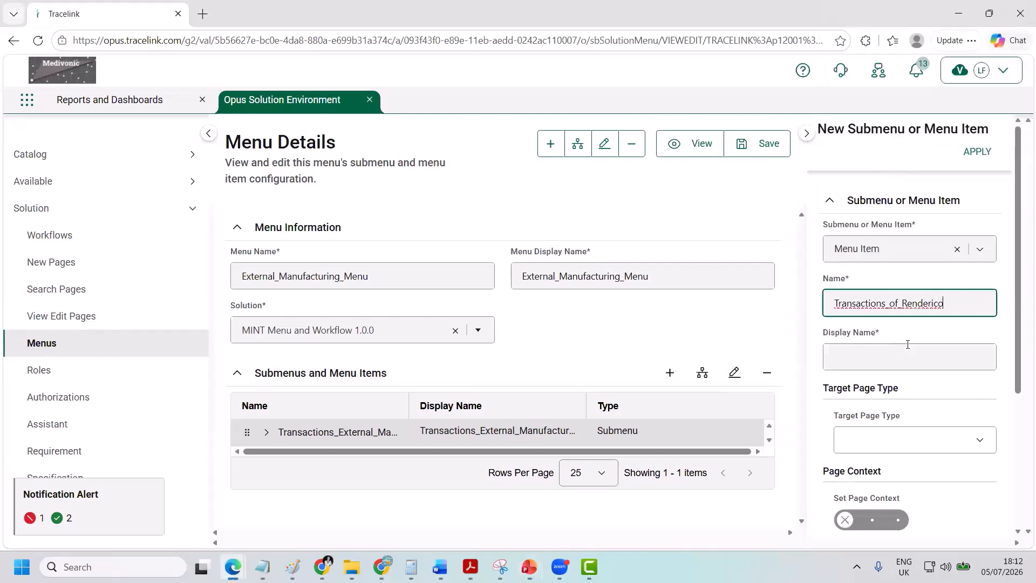
{"action": "left_click", "coordinate": [886, 358]}
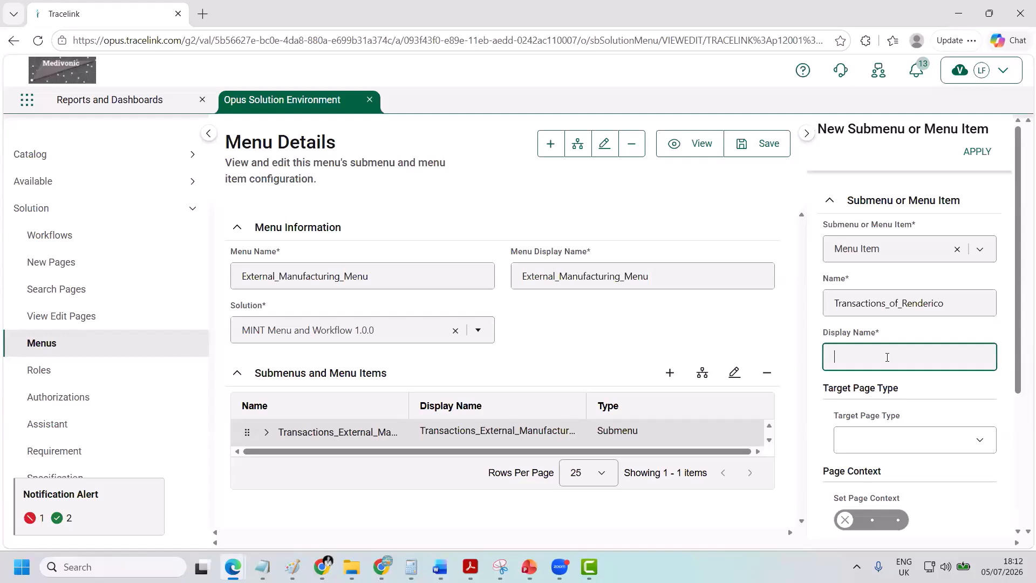
{"action": "right_click", "coordinate": [887, 357]}
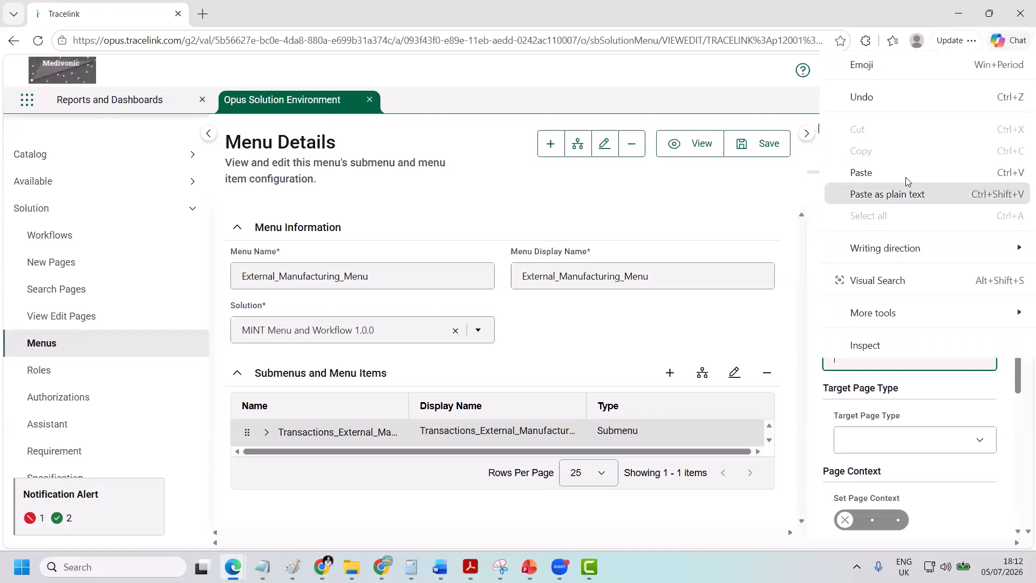
{"action": "left_click", "coordinate": [907, 176]}
Set the menu item's target page type to Dashboard and its scope to Global.
{"action": "scroll", "coordinate": [906, 238], "scroll_direction": "down", "scroll_amount": 4}
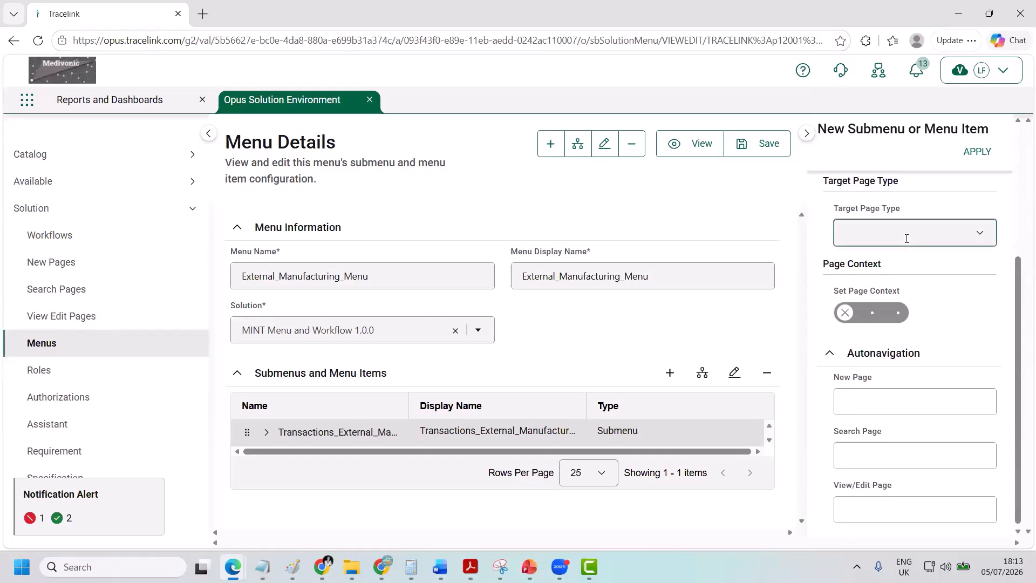
{"action": "left_click", "coordinate": [906, 239]}
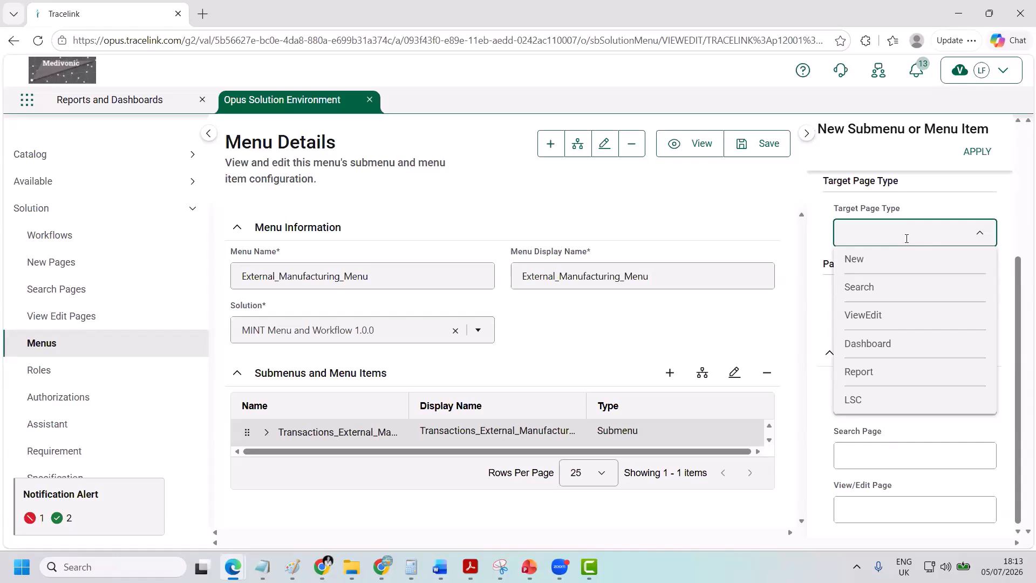
{"action": "left_click", "coordinate": [863, 258]}
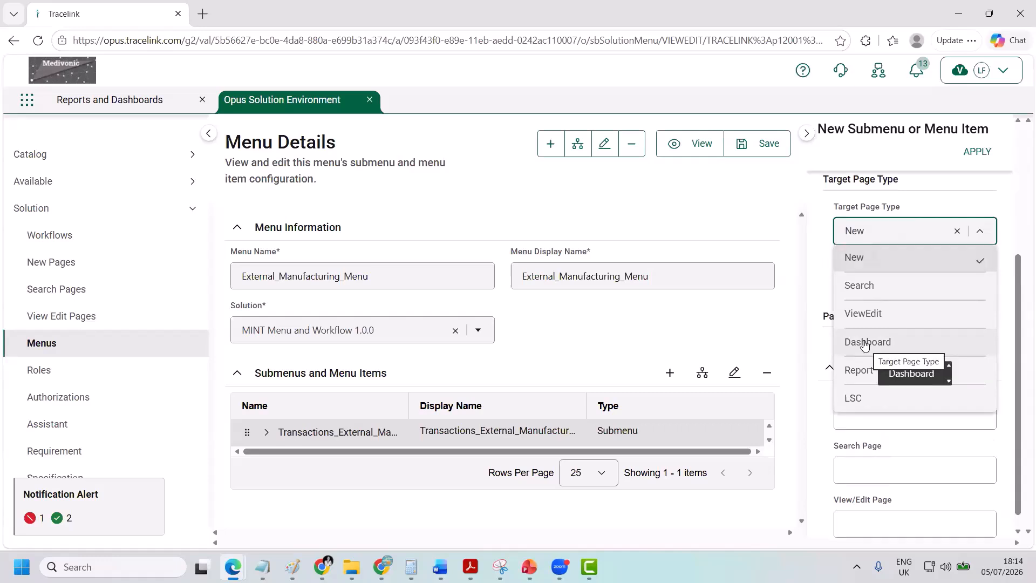
{"action": "left_click", "coordinate": [864, 340]}
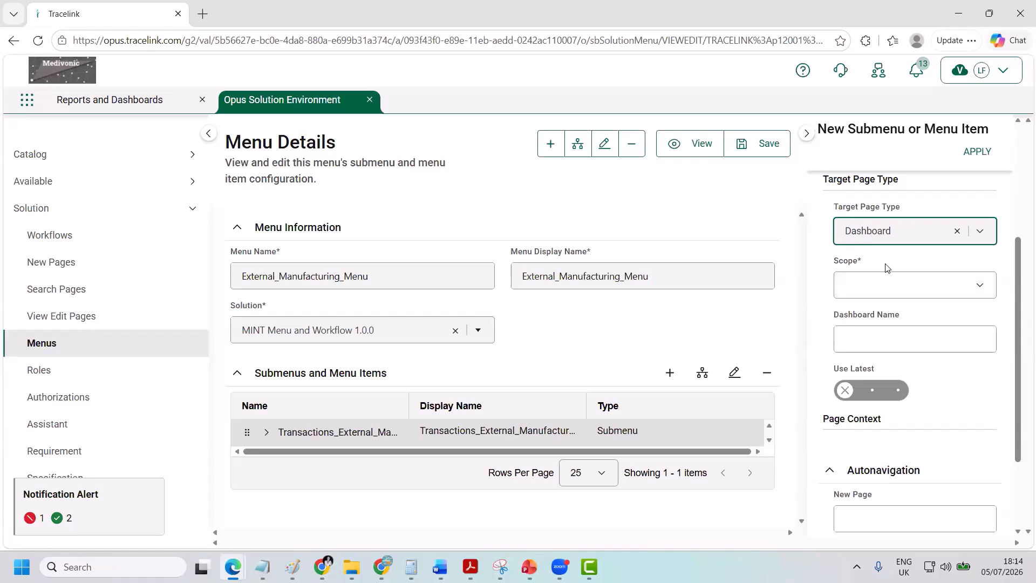
{"action": "left_click", "coordinate": [881, 283]}
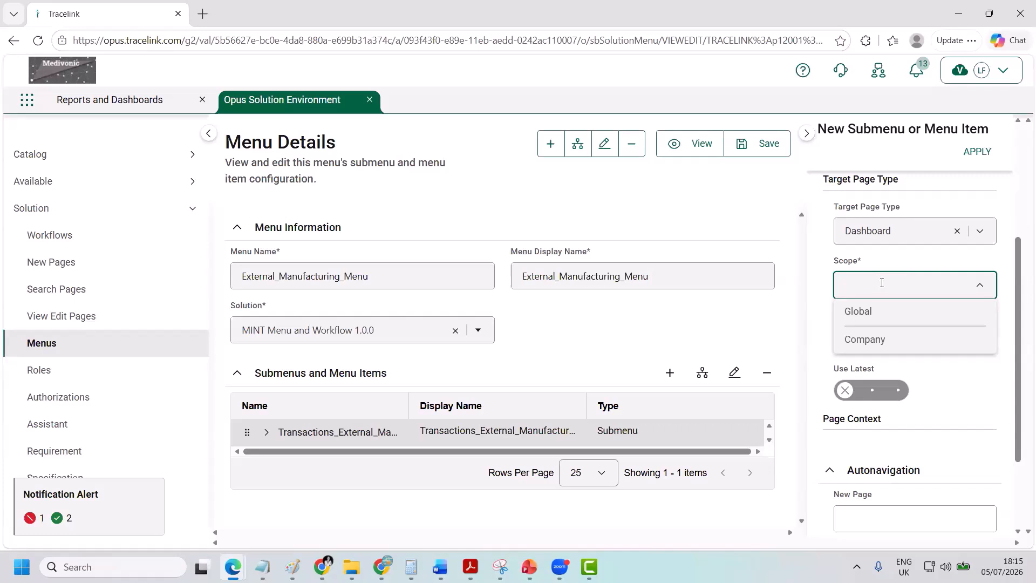
{"action": "left_click", "coordinate": [877, 312]}
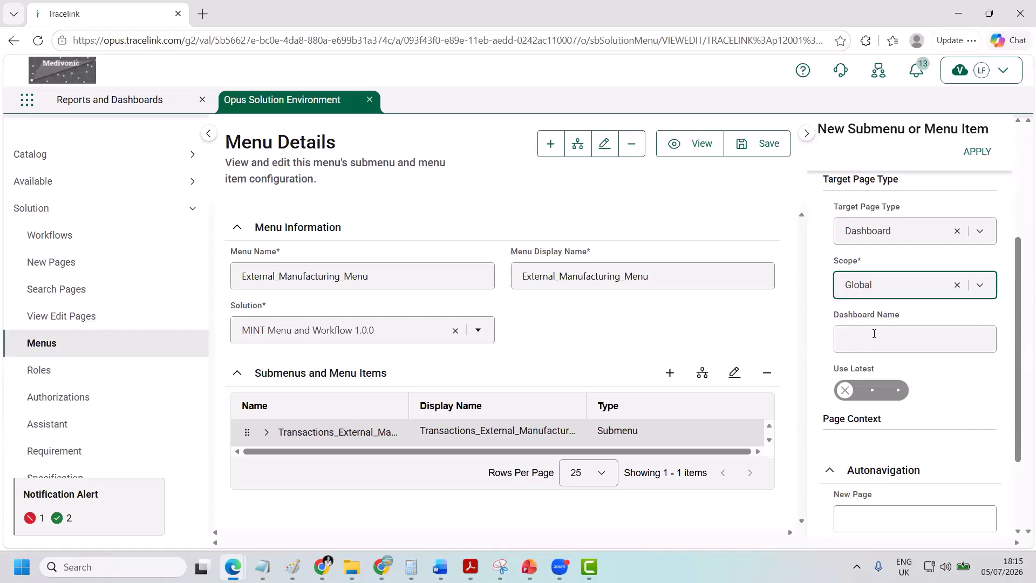
Choose the Operator Certification dashboard as the menu item's target and enable Use Latest.
{"action": "left_click", "coordinate": [874, 333]}
{"action": "left_click", "coordinate": [874, 387]}
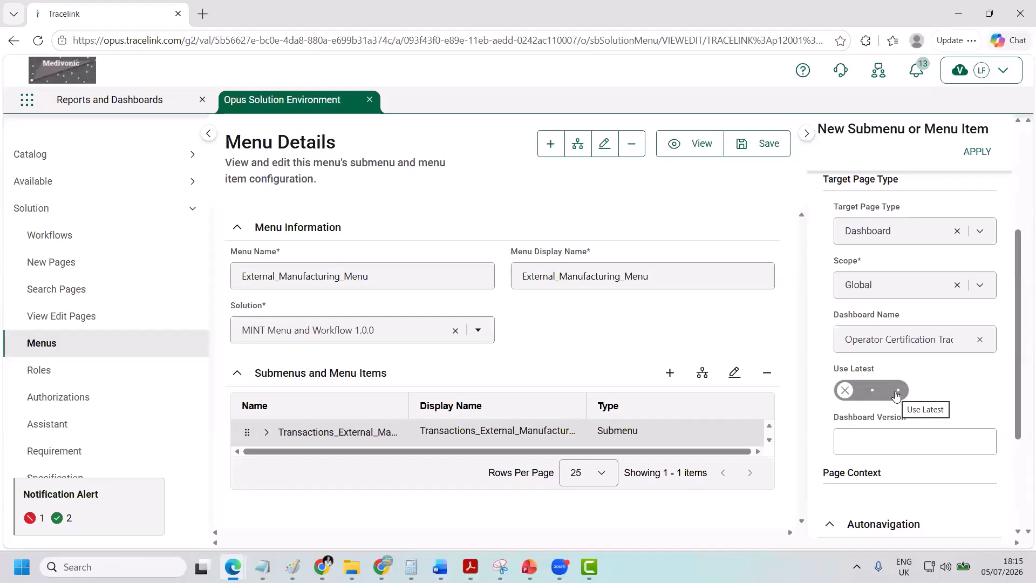
{"action": "left_click", "coordinate": [895, 394]}
Set the New Page for autonavigation to the Supplier_extManufacturing option.
{"action": "scroll", "coordinate": [935, 396], "scroll_direction": "down", "scroll_amount": 2}
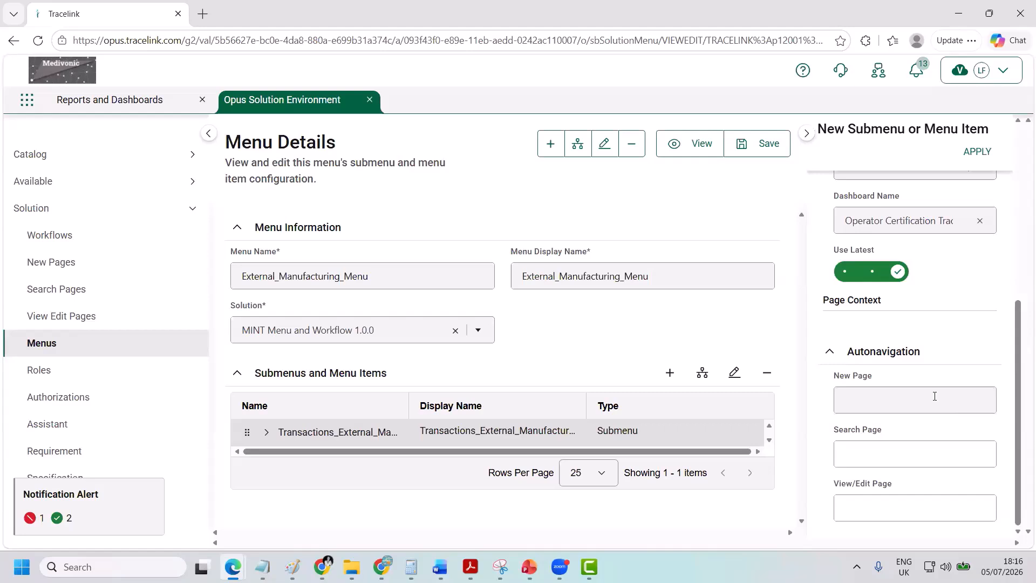
{"action": "left_click", "coordinate": [934, 396]}
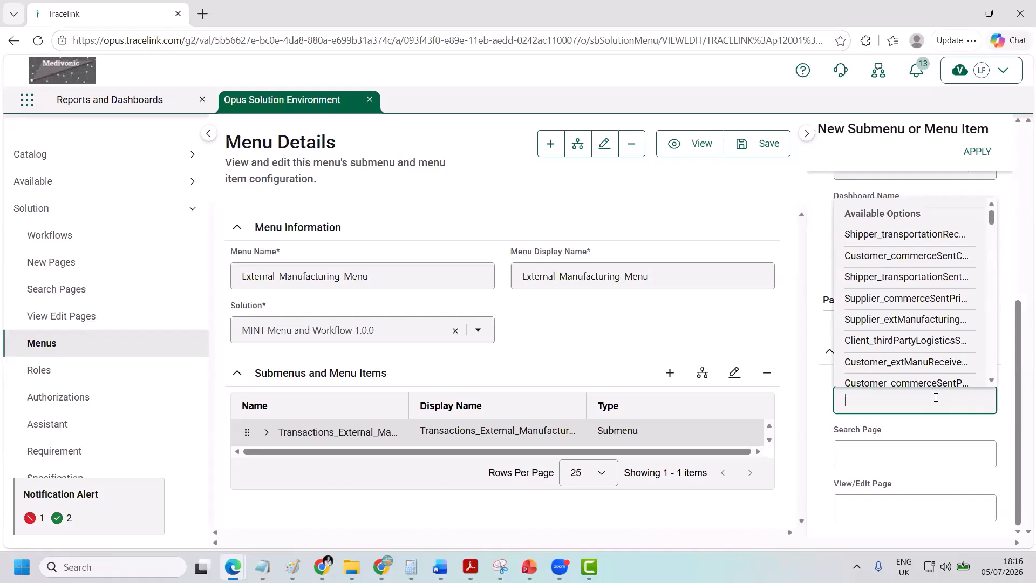
{"action": "left_click", "coordinate": [886, 325]}
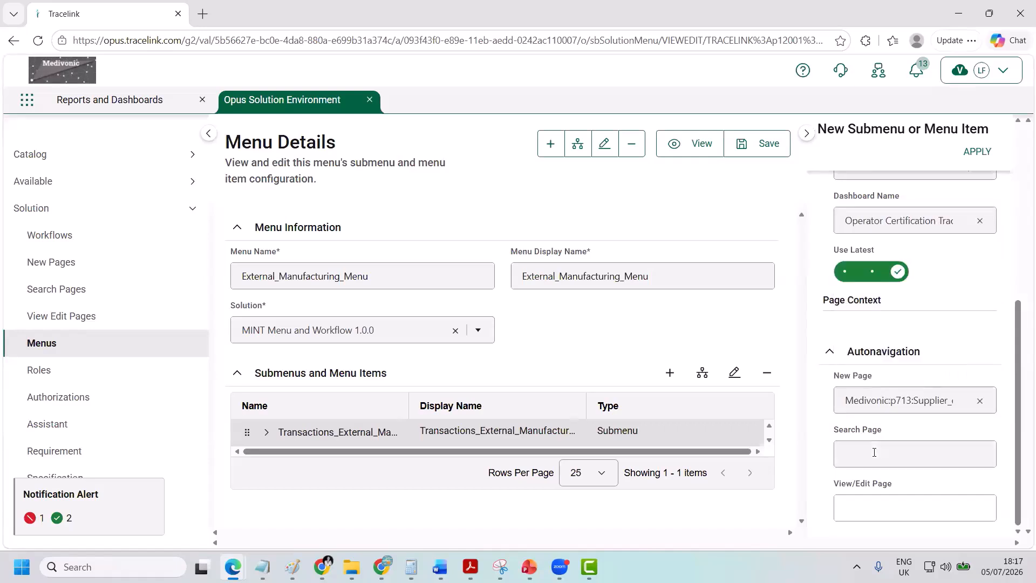
Set the autonavigation Search Page to the Supplier_extManufacturing option and the View/Edit Page to the Medivonic:p713:Customer option.
{"action": "left_click", "coordinate": [874, 453]}
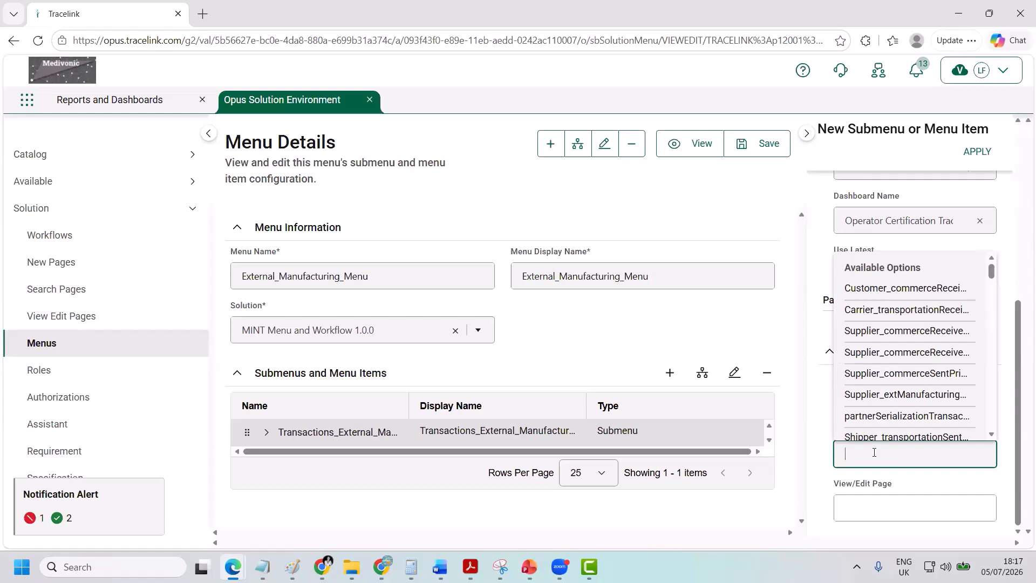
{"action": "left_click", "coordinate": [905, 394]}
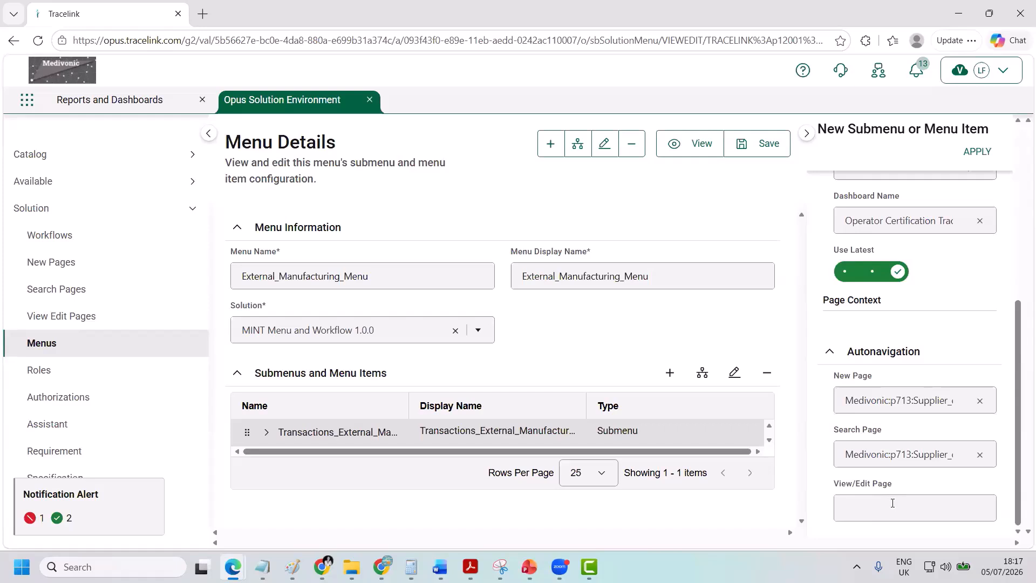
{"action": "left_click", "coordinate": [892, 502]}
{"action": "left_click", "coordinate": [900, 405]}
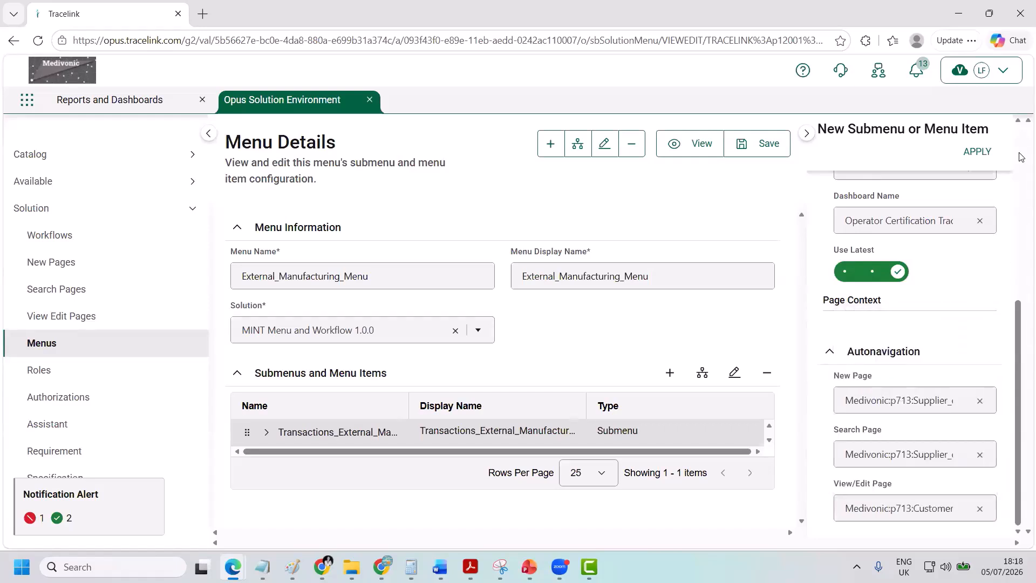
Apply the new Transactions_of_Renderico menu item and save External_Manufacturing_Menu.
{"action": "left_click", "coordinate": [977, 152]}
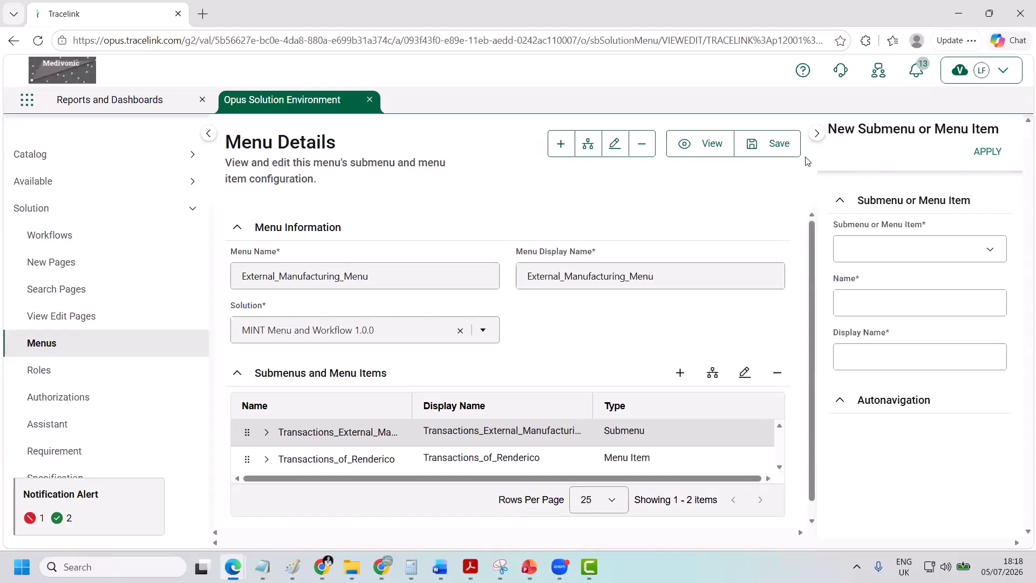
{"action": "left_click", "coordinate": [777, 151]}
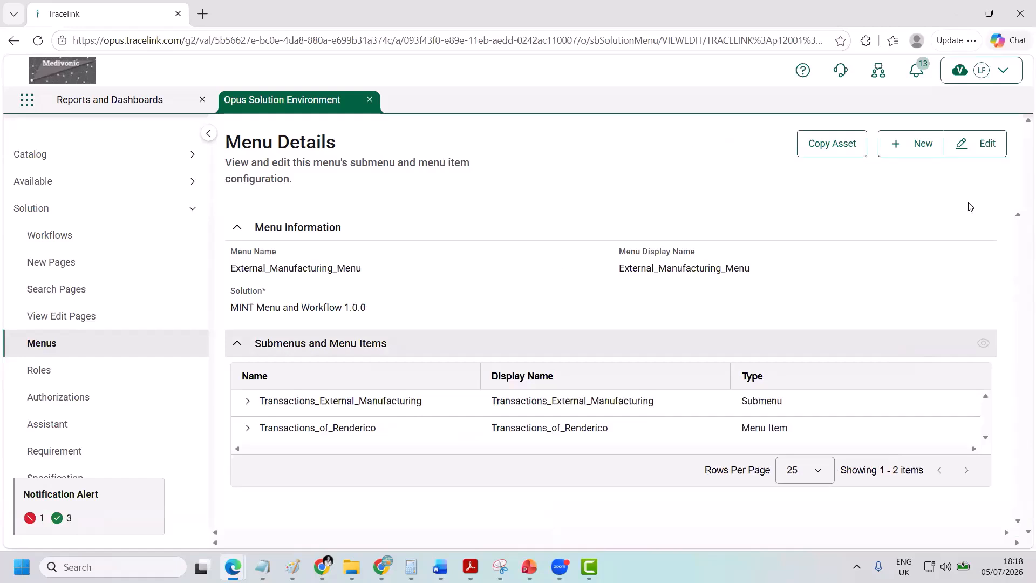
Reopen the saved menu for editing and review the configuration of the Transactions_of_Renderico menu item.
{"action": "left_click", "coordinate": [981, 153]}
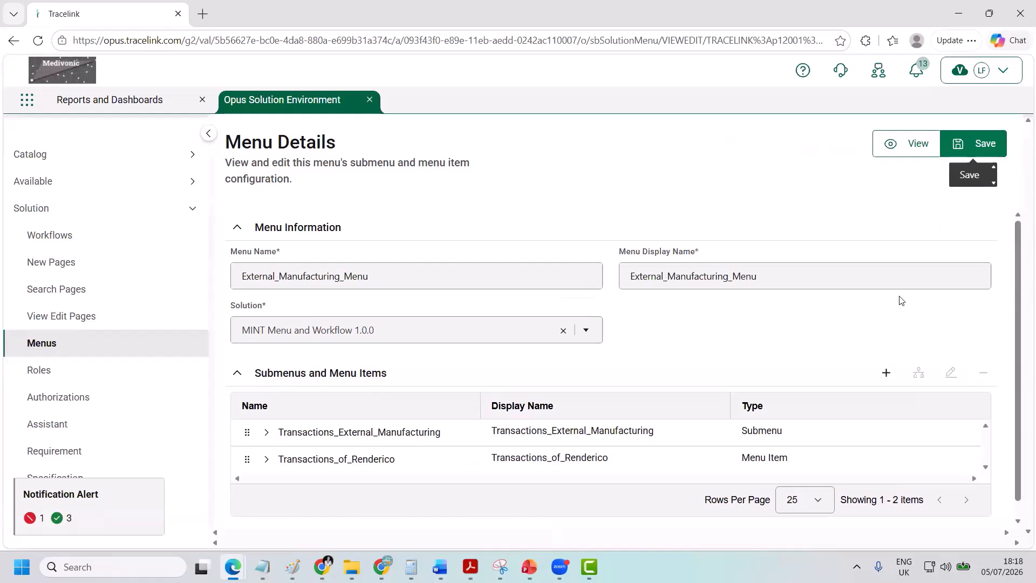
{"action": "left_click", "coordinate": [829, 467]}
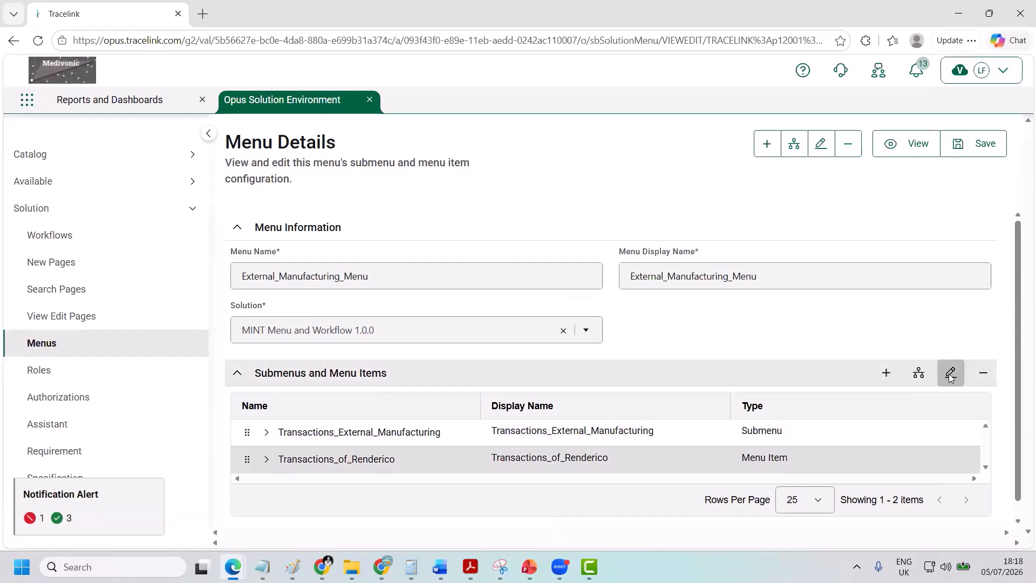
{"action": "left_click", "coordinate": [950, 374]}
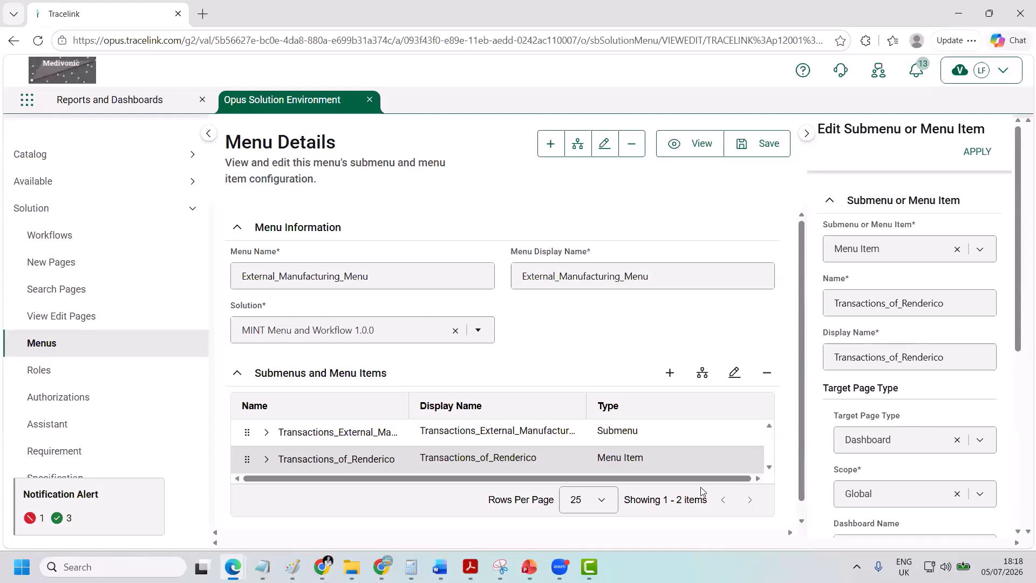
{"action": "left_click", "coordinate": [965, 159]}
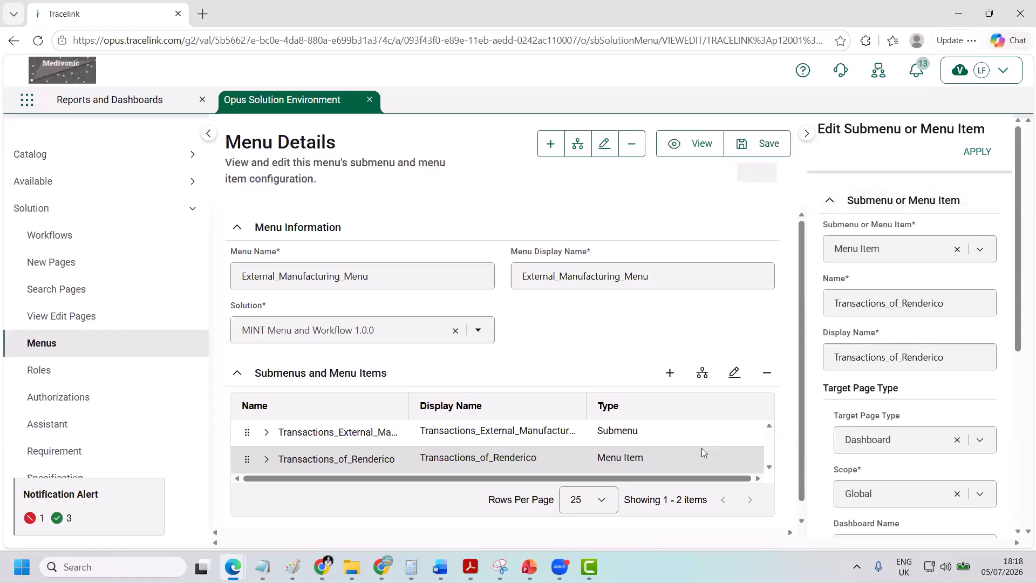
{"action": "left_click", "coordinate": [806, 133]}
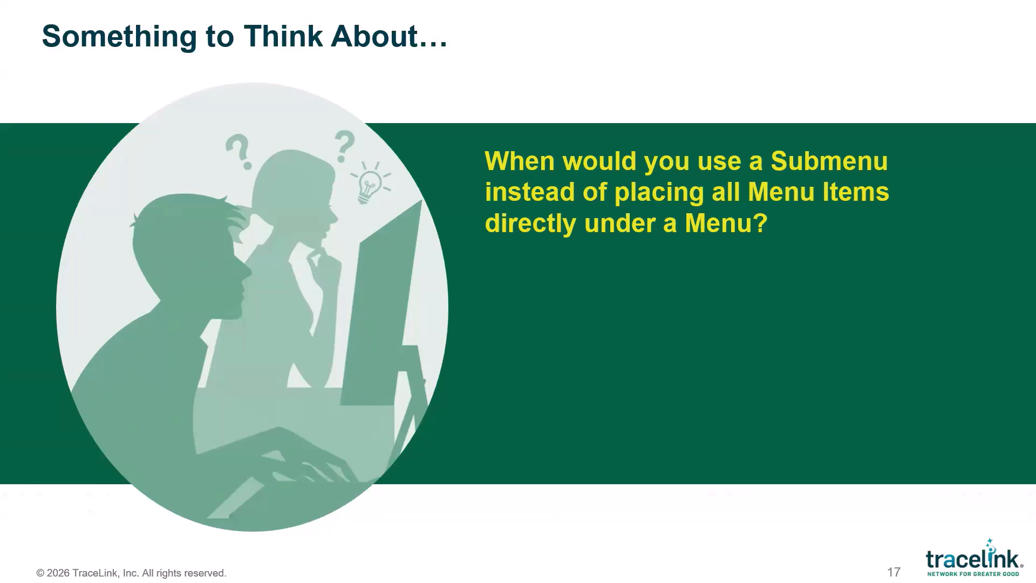
{"action": "key", "text": "Right"}
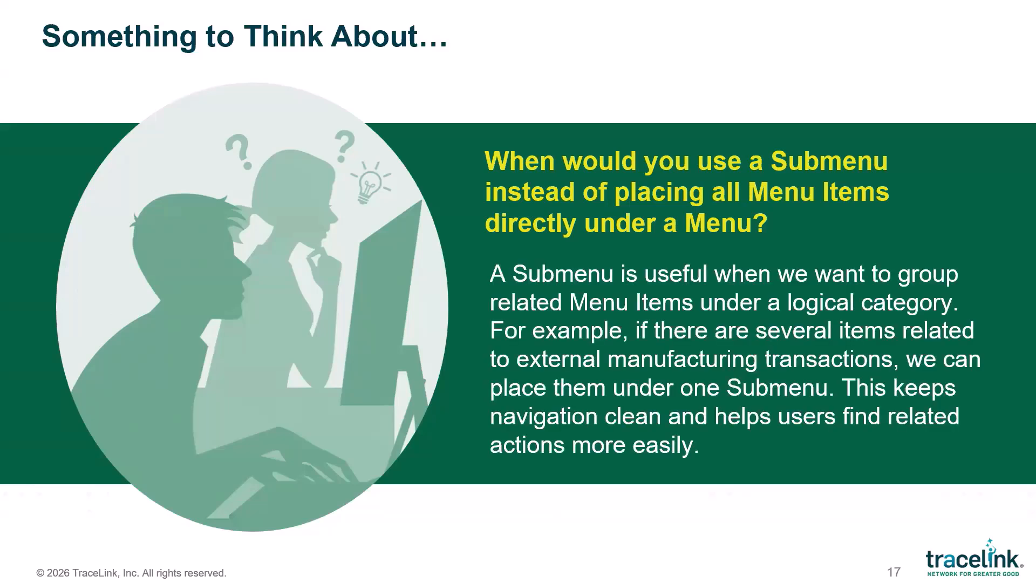